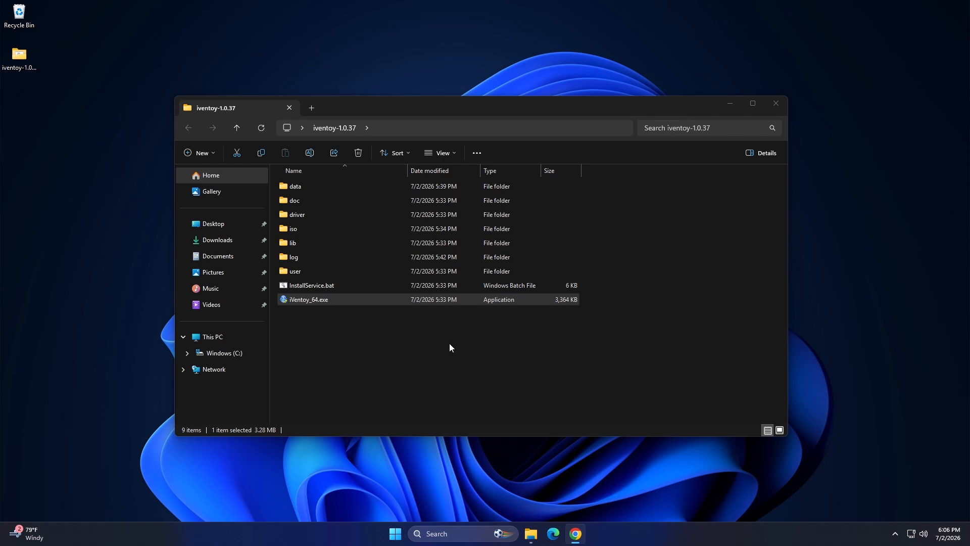
Step: Try to launch iVentoy_64.exe from the iventoy-1.0.37 folder and allow it to make changes to the device
double_click(344, 299)
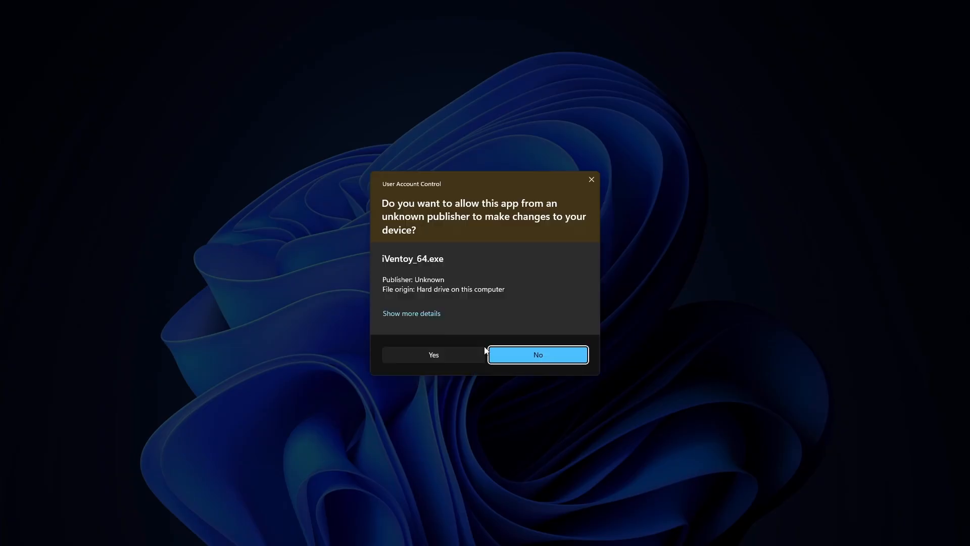
left_click(470, 354)
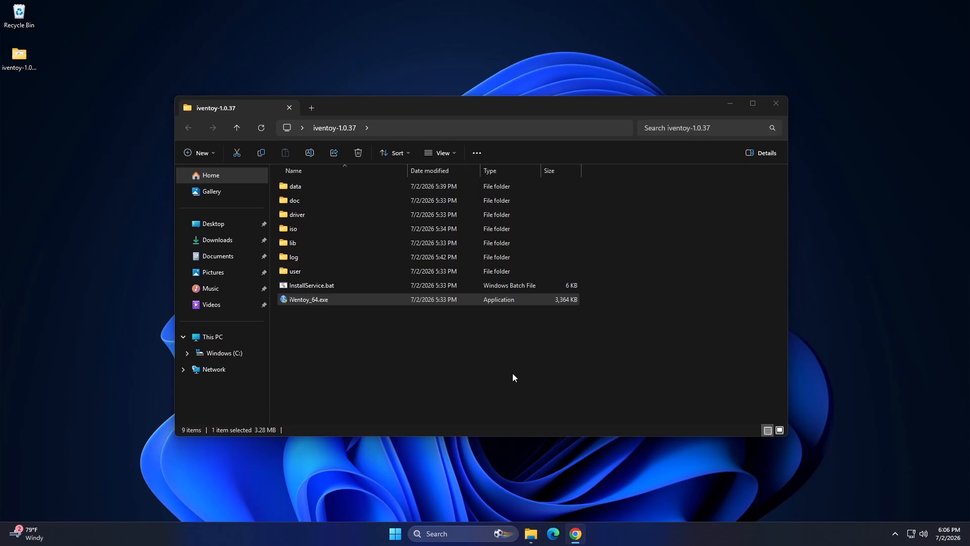
Step: Download the latest supported X64 Visual C++ Redistributable from the Microsoft Learn page, saving VC_redist.x64.exe to the Desktop
left_click(729, 104)
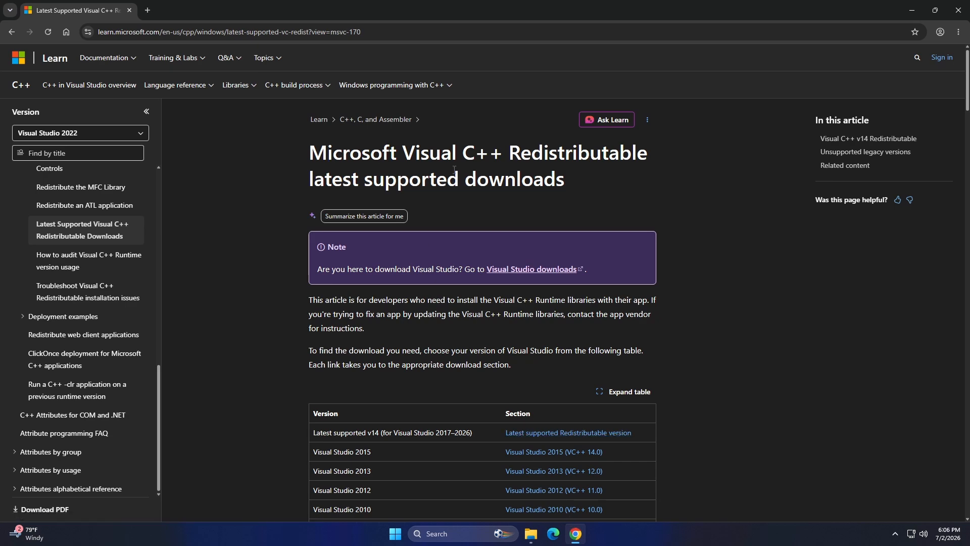
scroll(616, 180, "down", 2)
left_click(568, 334)
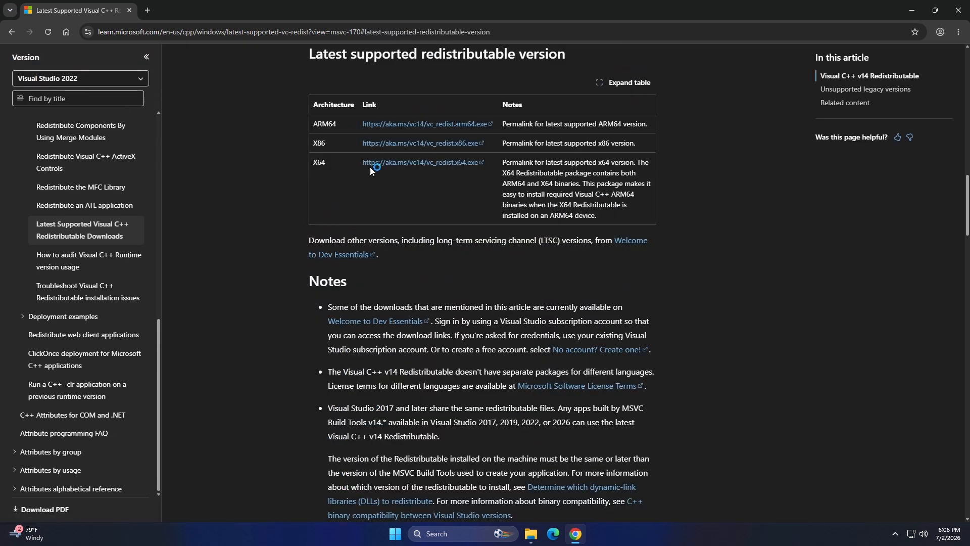
left_click(407, 166)
left_click(45, 99)
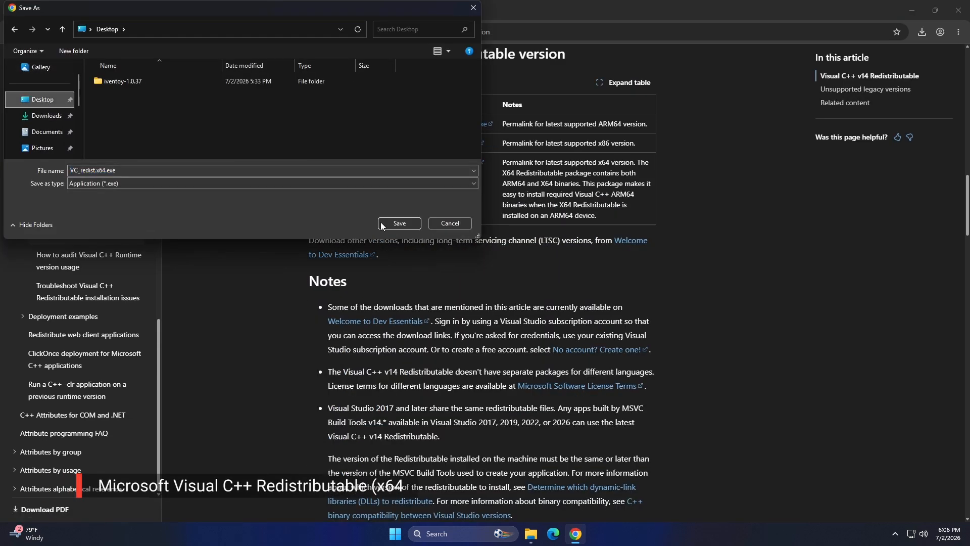
left_click(387, 222)
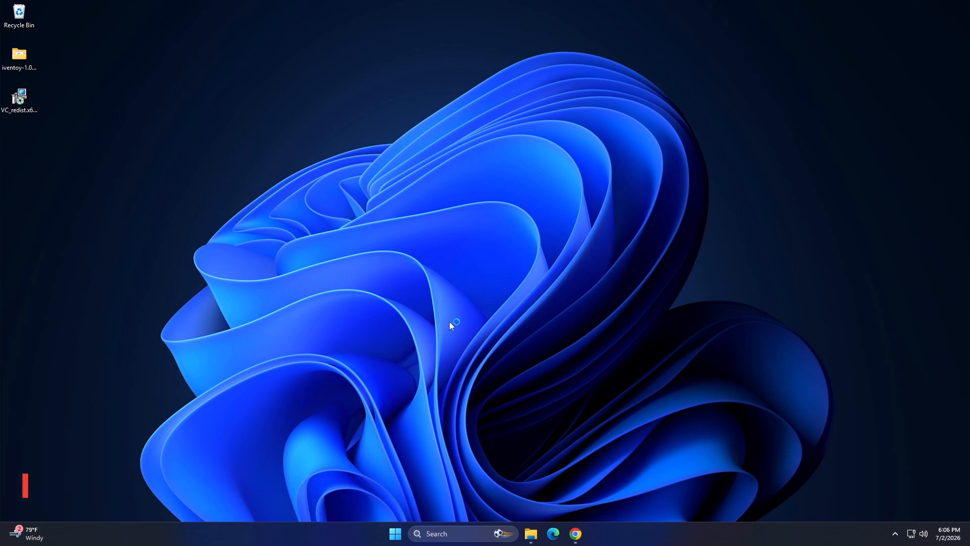
Step: Install the Microsoft Visual C++ v14 Redistributable (x64), approve its permission request and close the installer
left_click(447, 305)
left_click(538, 322)
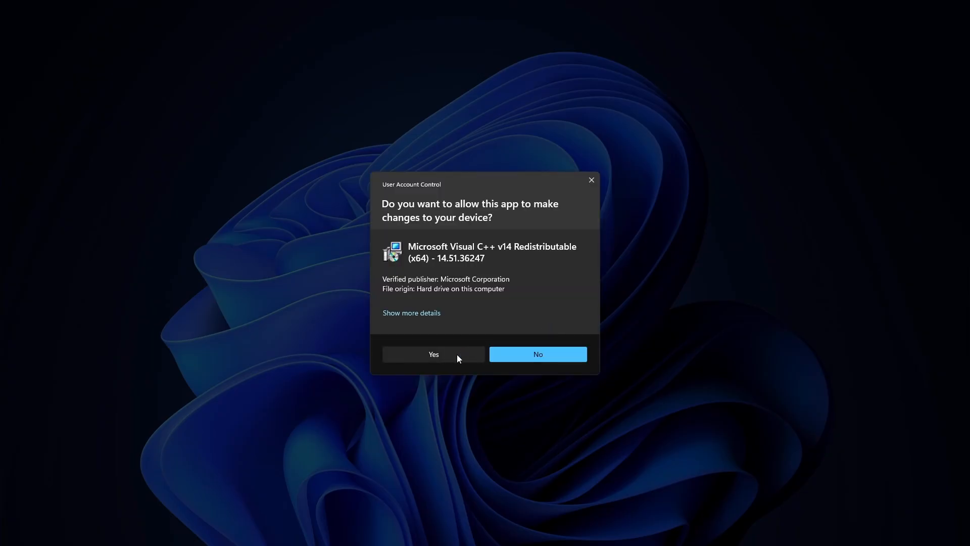
left_click(457, 353)
left_click(575, 322)
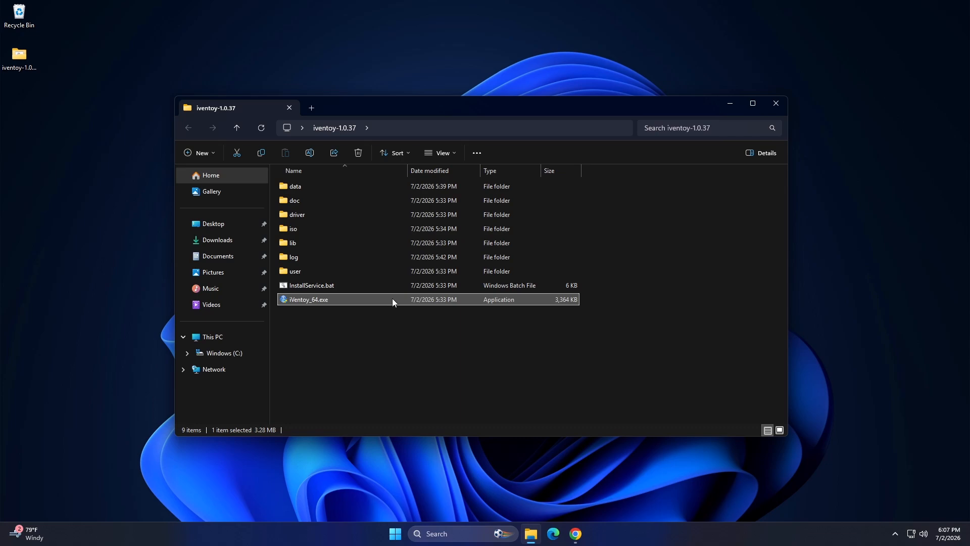
Step: Run iVentoy_64.exe from the iventoy-1.0.37 folder as administrator
right_click(392, 298)
left_click(442, 189)
left_click(487, 353)
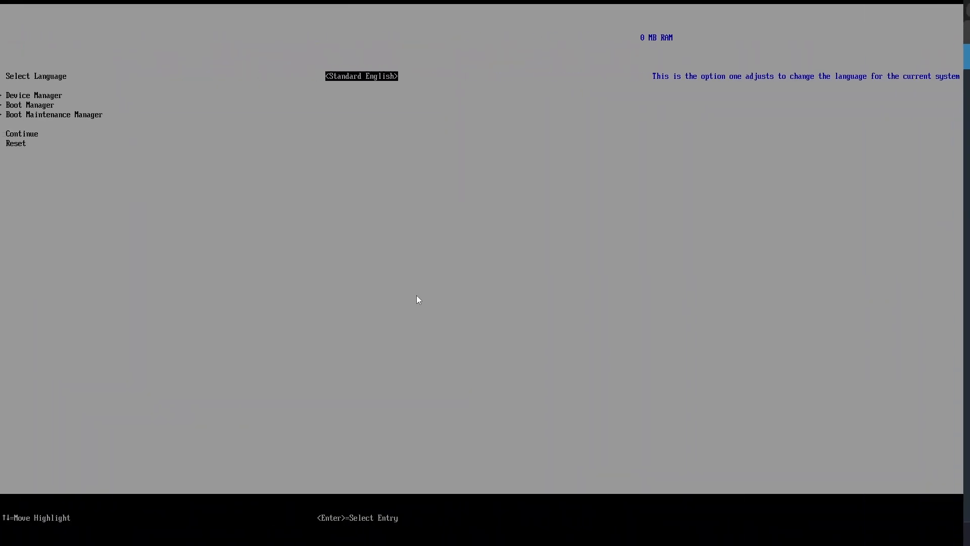
Step: Open the Boot Manager in the client's firmware and start the UEFI PXEv4 network boot
key("Down")
key("Down")
key("Return")
key("Down")
key("Down")
key("Return")
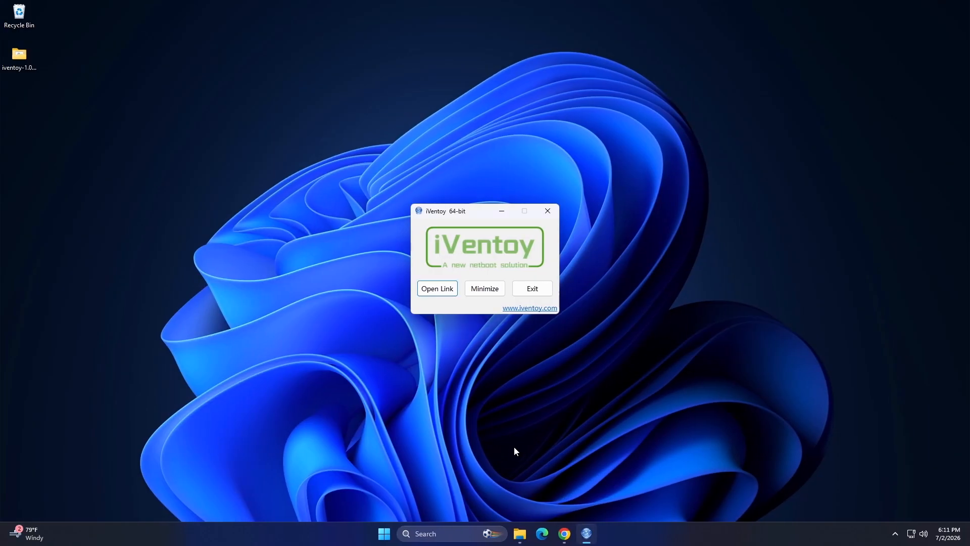
Step: Switch to the iVentoy web page in Chrome and stop the running PXE server
left_click(564, 533)
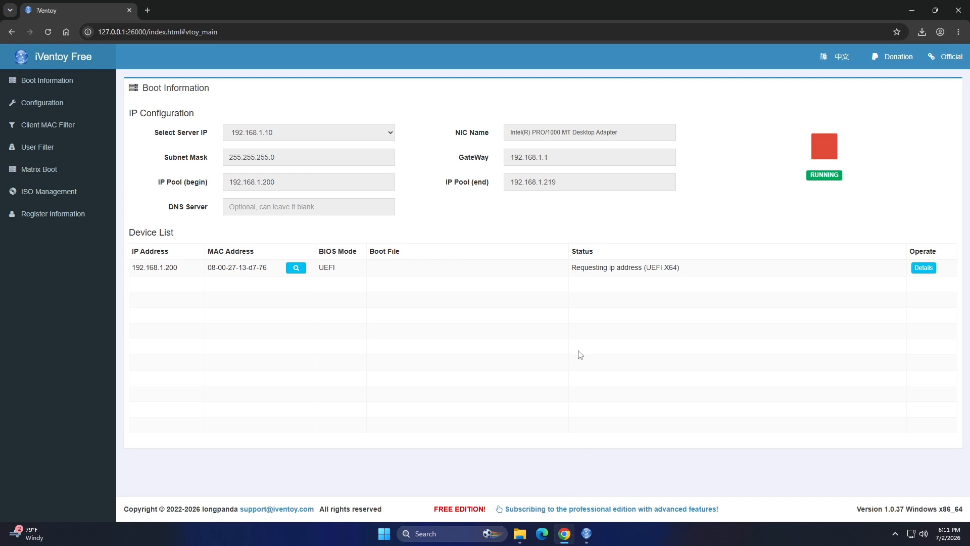
left_click(825, 152)
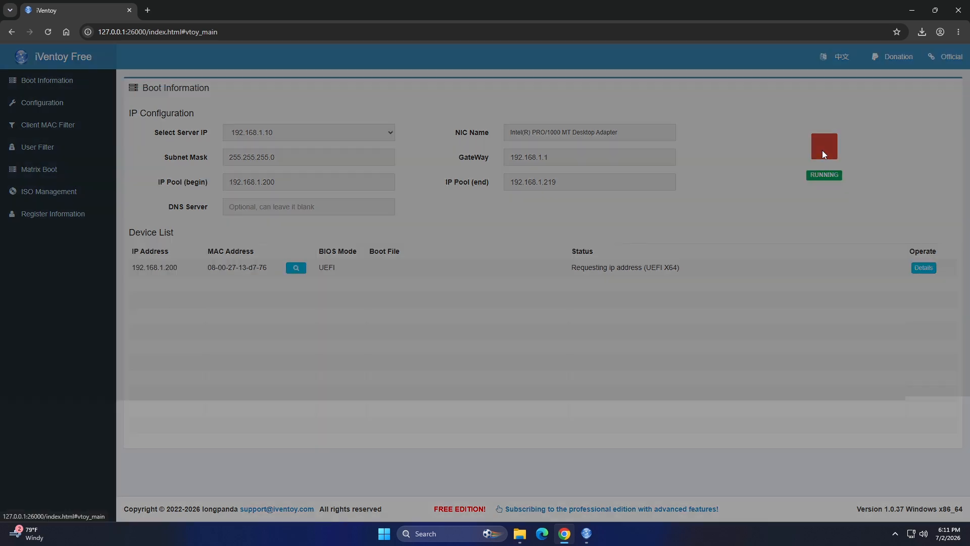
left_click(578, 310)
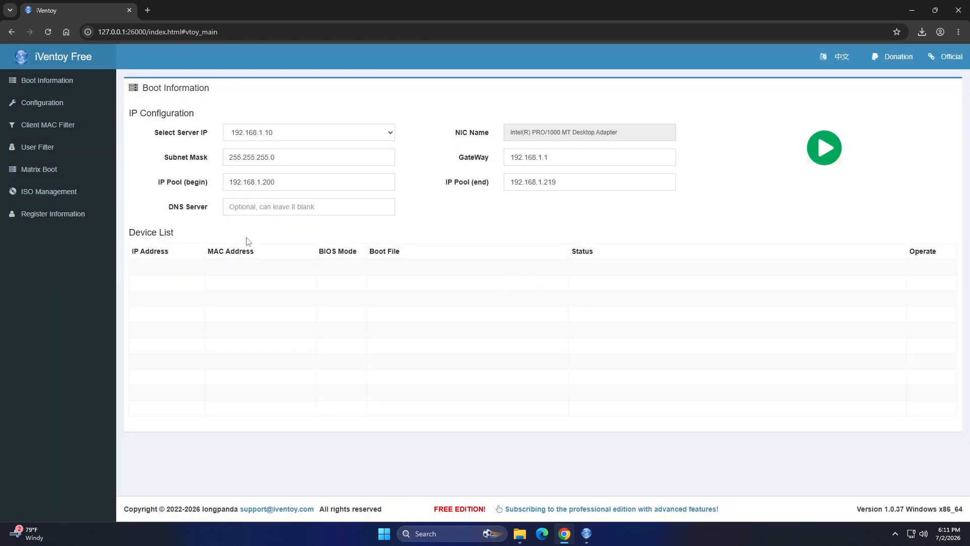
Step: Set the DHCP Server Mode to ProxyNet in iVentoy's boot configuration
left_click(66, 111)
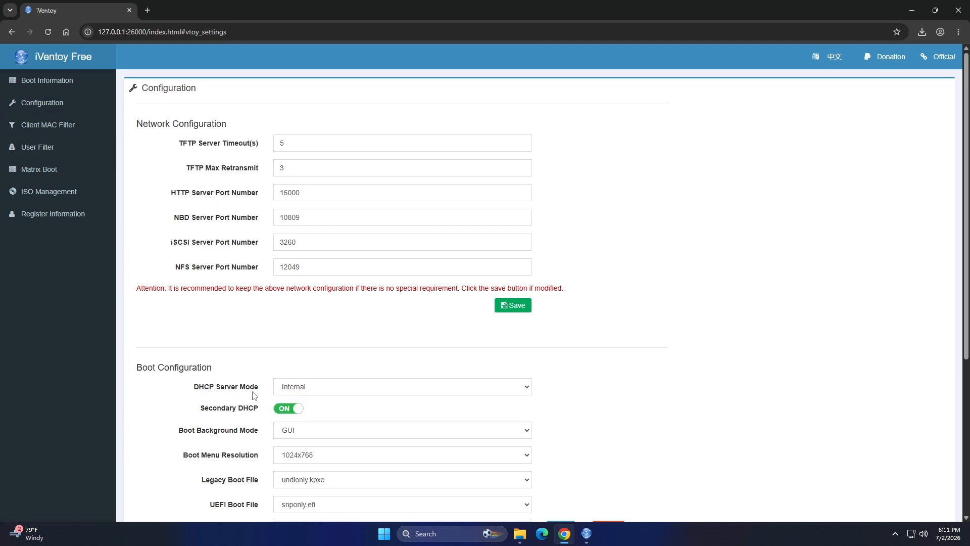
left_click(349, 393)
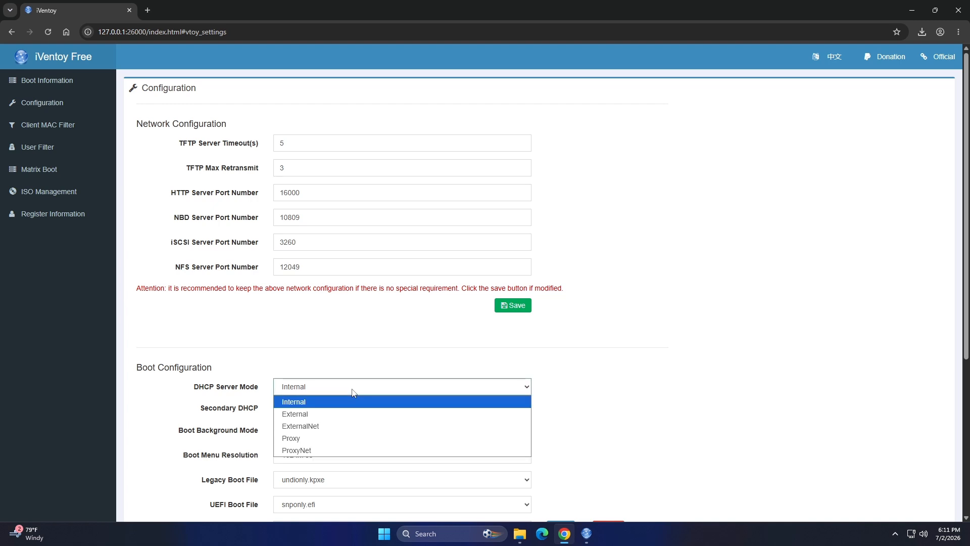
left_click(320, 450)
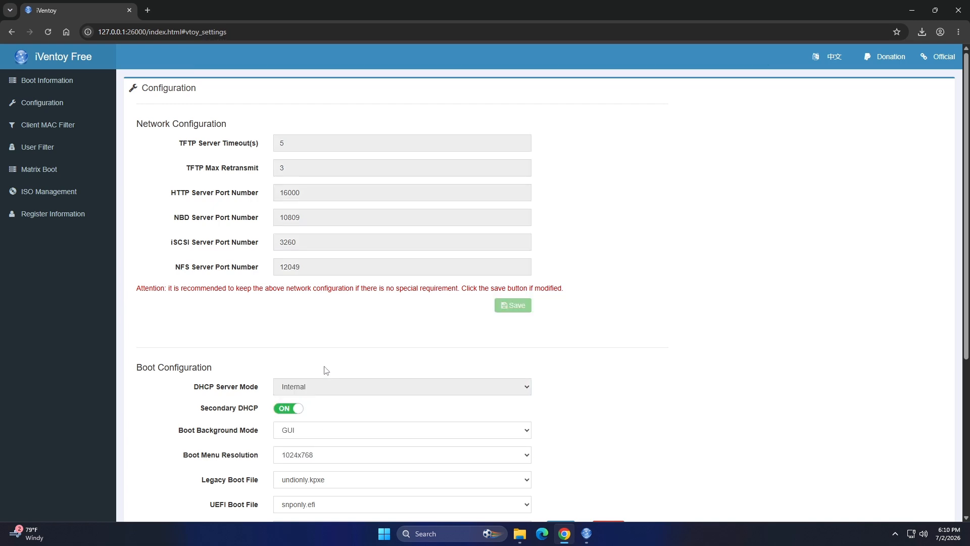
left_click(295, 411)
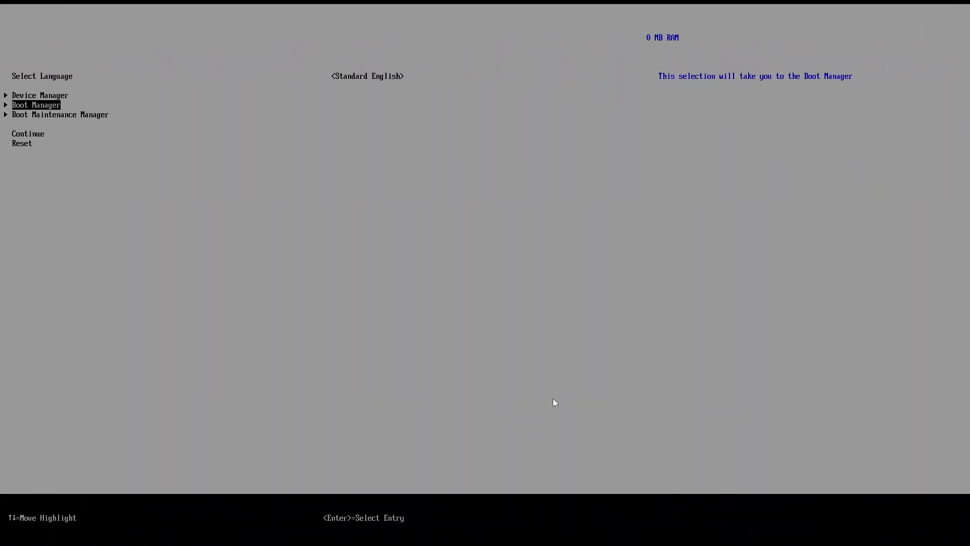
Step: Enter the Boot Manager on the client machine and boot from the UEFI PXEv4 entry
key("Return")
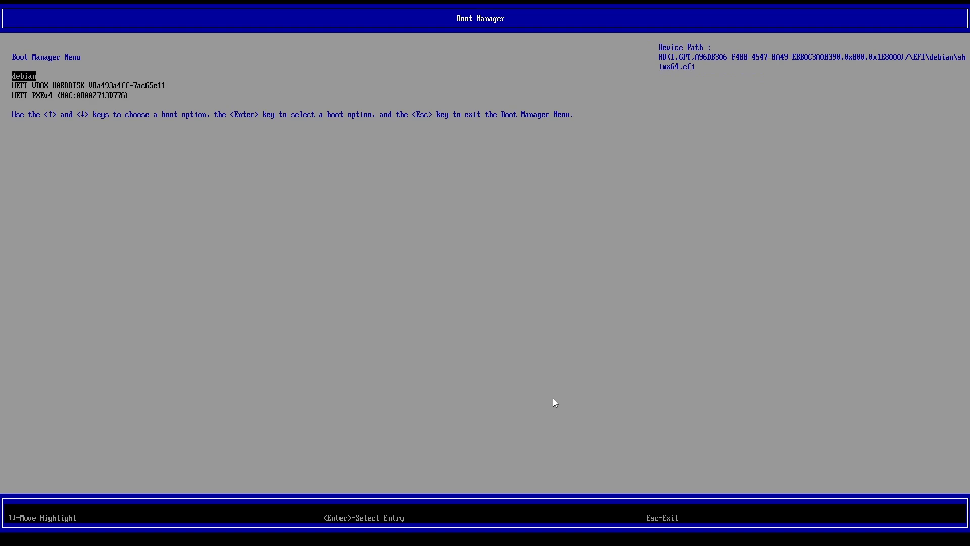
key("Down")
key("Down")
key("Return")
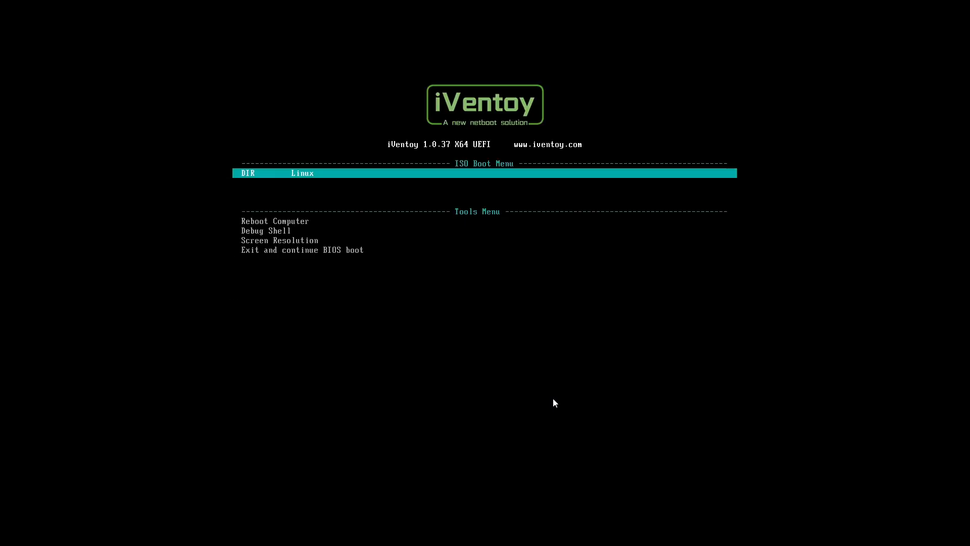
Step: Boot debian-13.5.0-amd64-DVD-1.iso from the Linux folder of the ISO Boot Menu
key("Return")
key("Down")
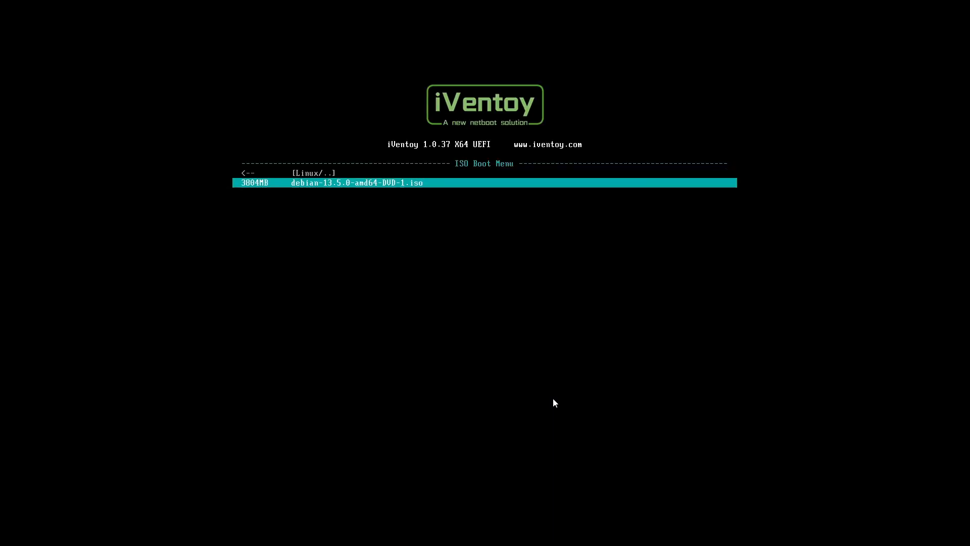
key("Return")
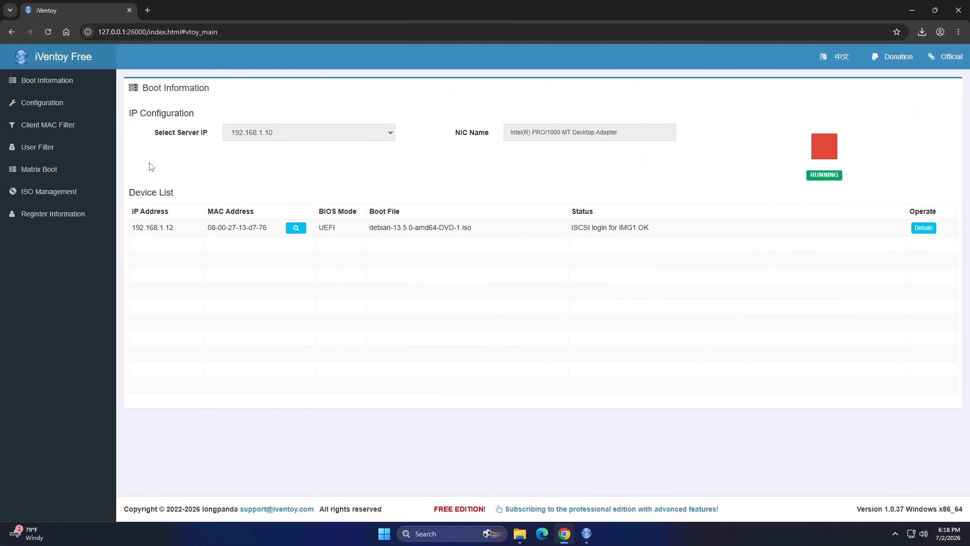
Step: Stop the iVentoy server and set the Legacy Boot File to ipxe.pxe in the boot configuration
left_click(814, 150)
left_click(578, 312)
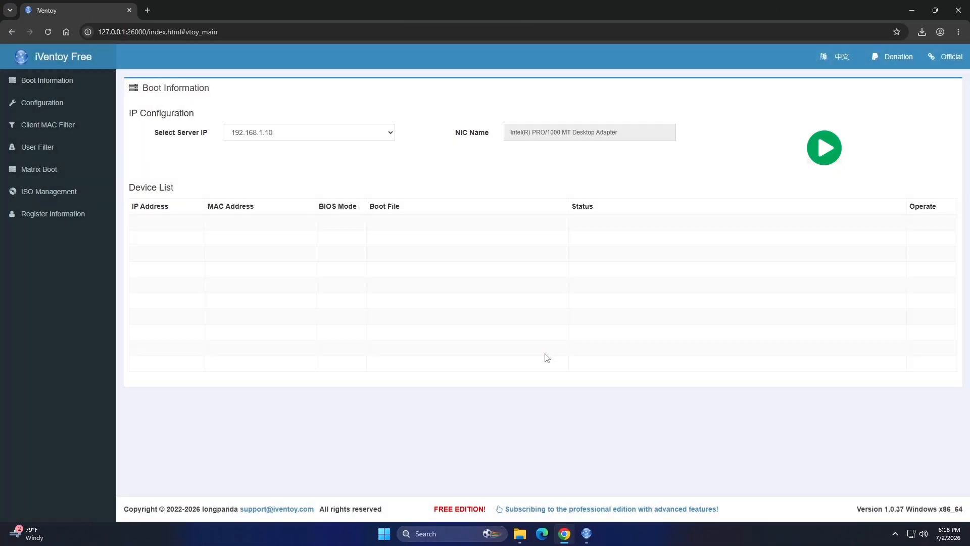
left_click(63, 106)
scroll(333, 273, "down", 4)
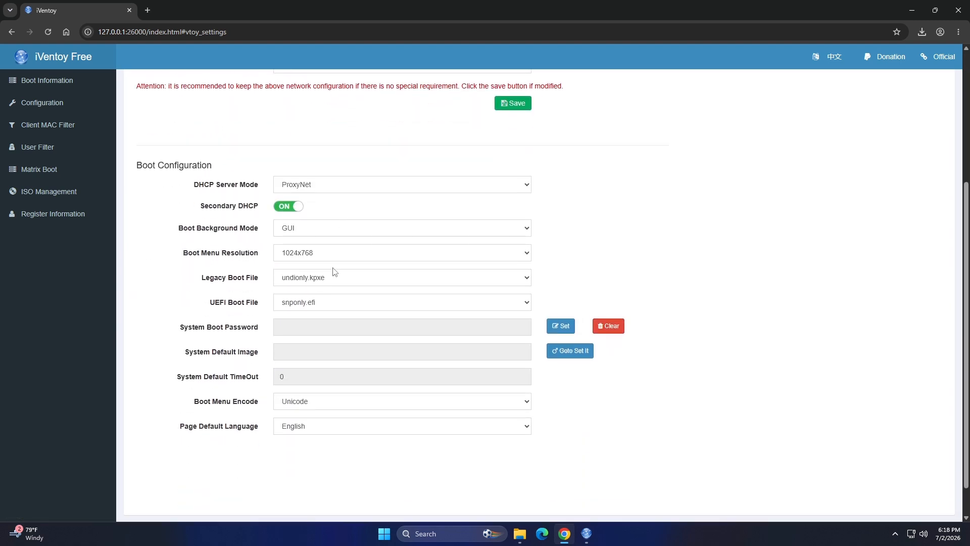
left_click(315, 282)
left_click(300, 304)
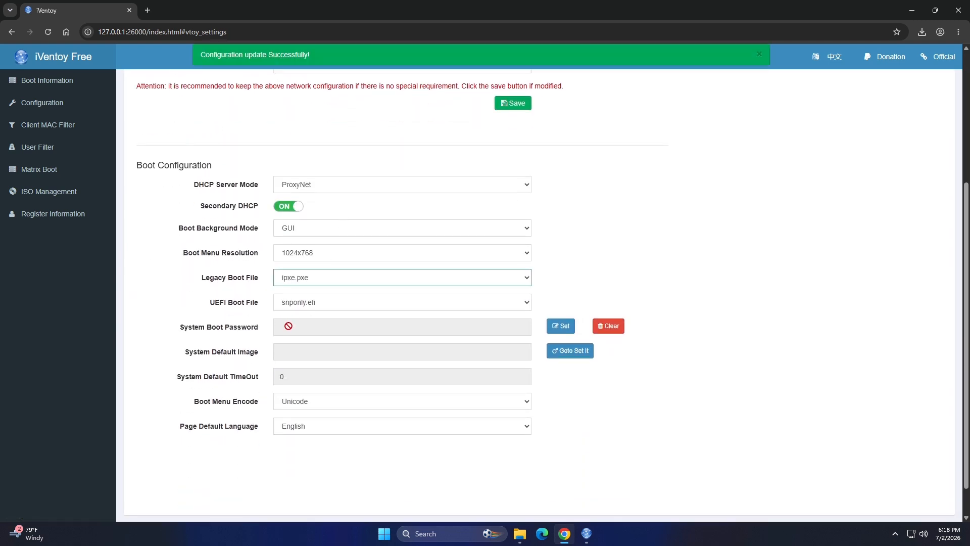
Step: Set the UEFI Boot File to ipxe.efi in the boot configuration
left_click(330, 309)
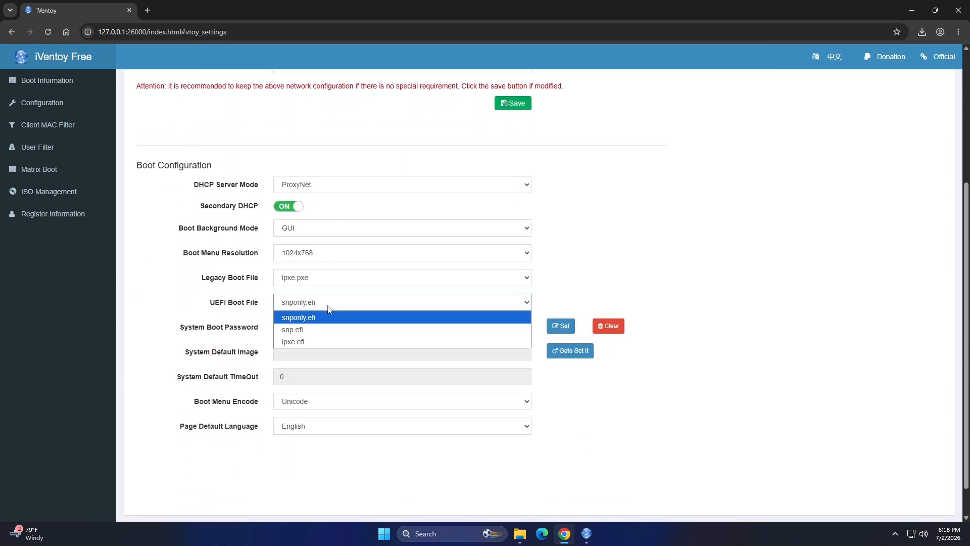
left_click(329, 339)
left_click(246, 314)
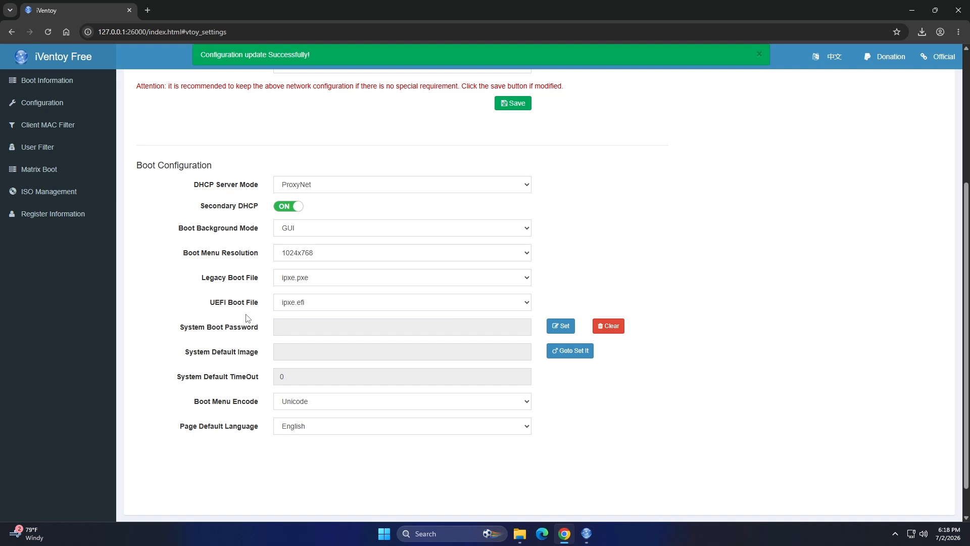
Step: Return to the Boot Information page and start the iVentoy server
left_click(48, 81)
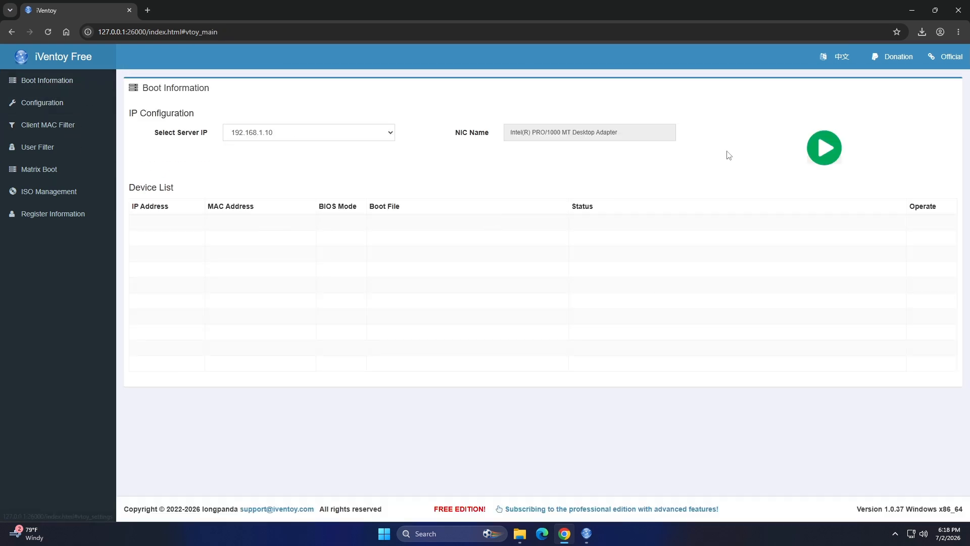
left_click(823, 147)
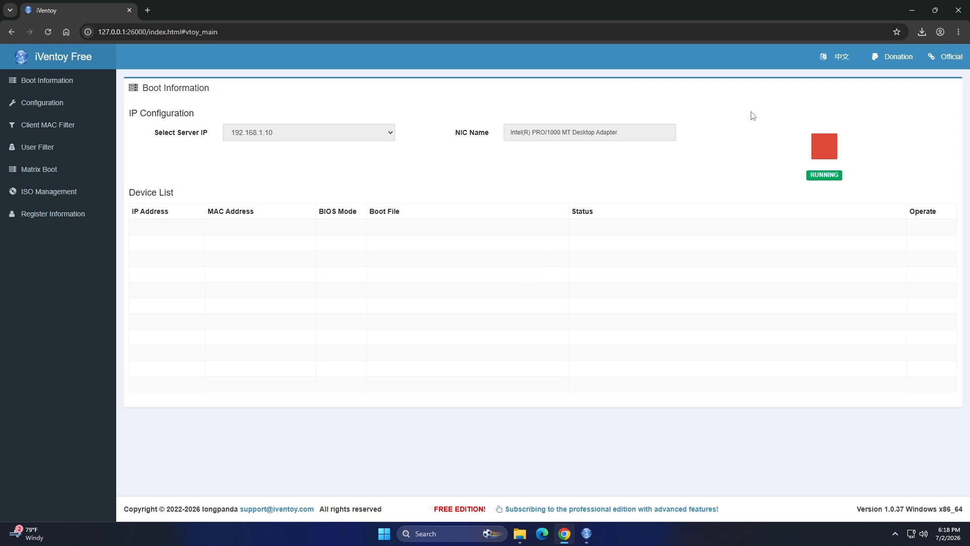
left_click(966, 8)
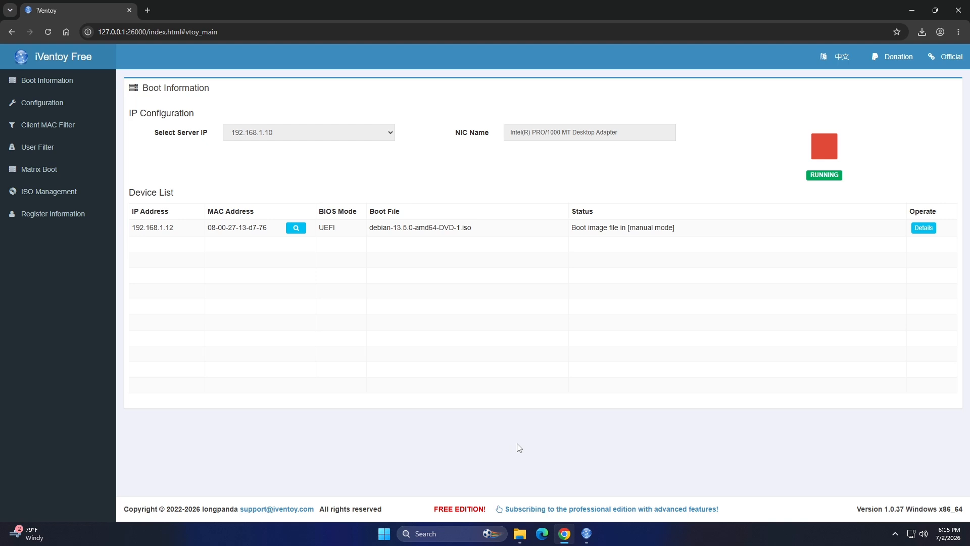
Step: Stop the iVentoy server and choose a UEFI Resolution Lock option for debian-13.5.0-amd64-DVD-1.iso in ISO Management
left_click(821, 157)
left_click(580, 309)
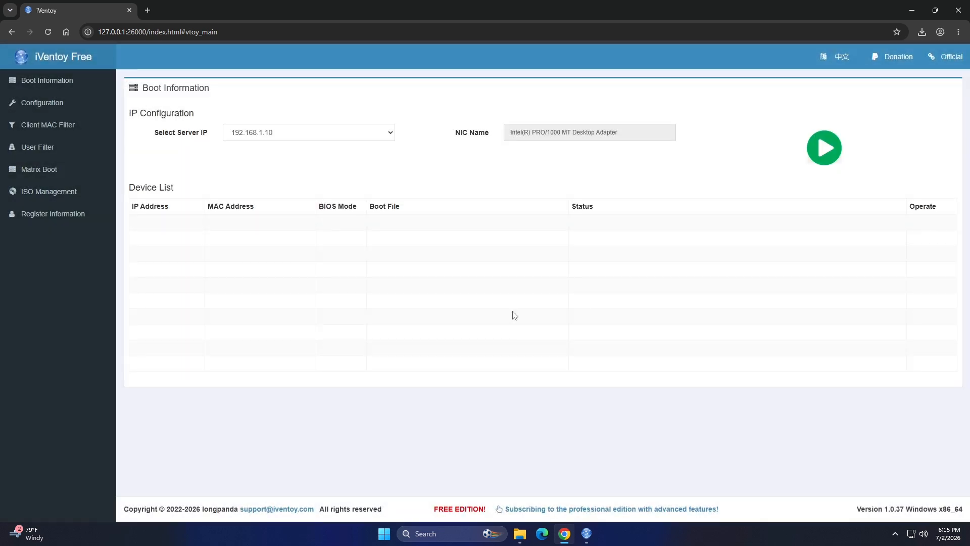
left_click(71, 199)
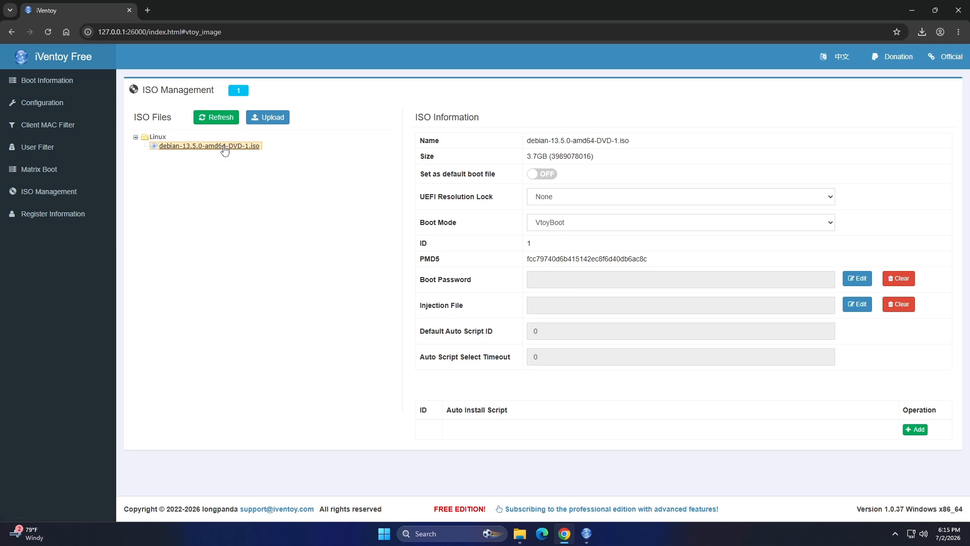
left_click(136, 138)
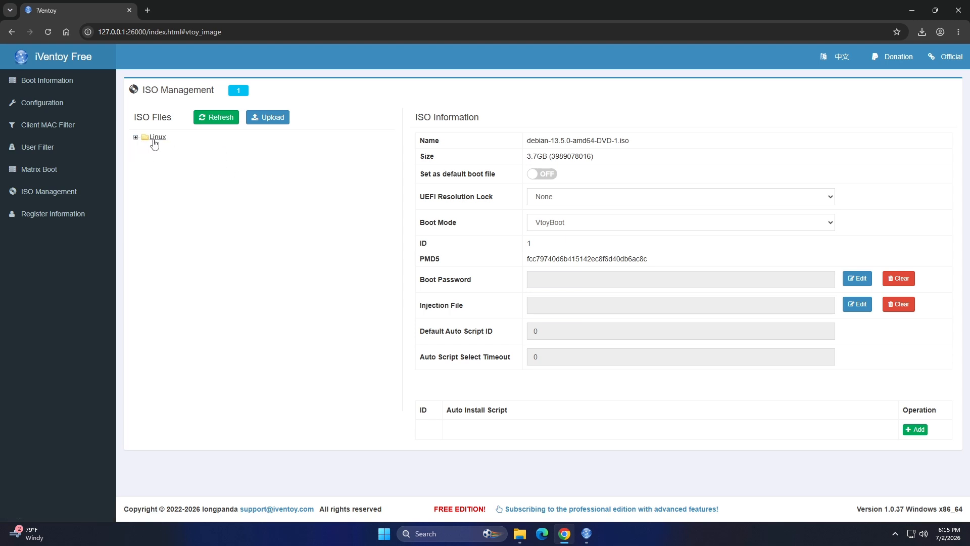
left_click(136, 137)
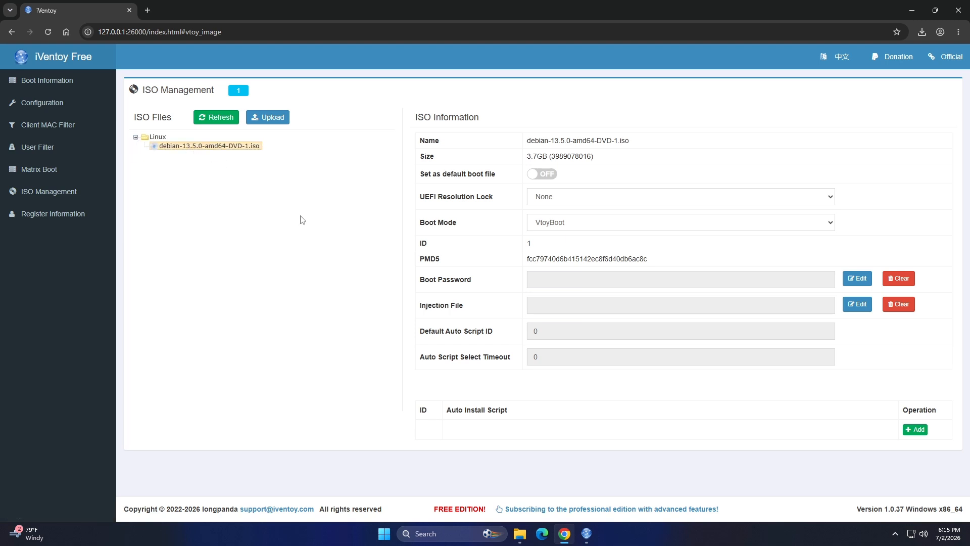
left_click(605, 202)
left_click(574, 237)
Step: Start the iVentoy server again from the Boot Information page
left_click(50, 81)
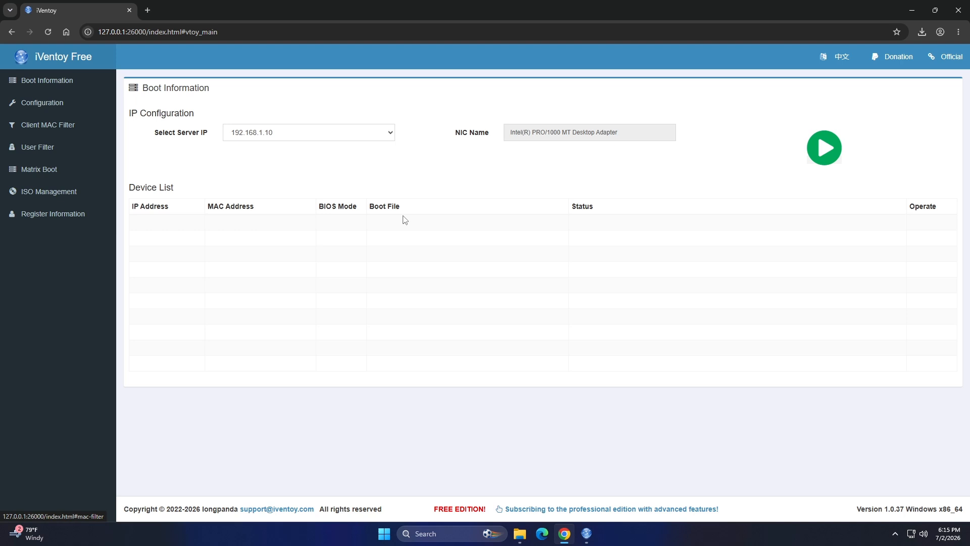
left_click(825, 147)
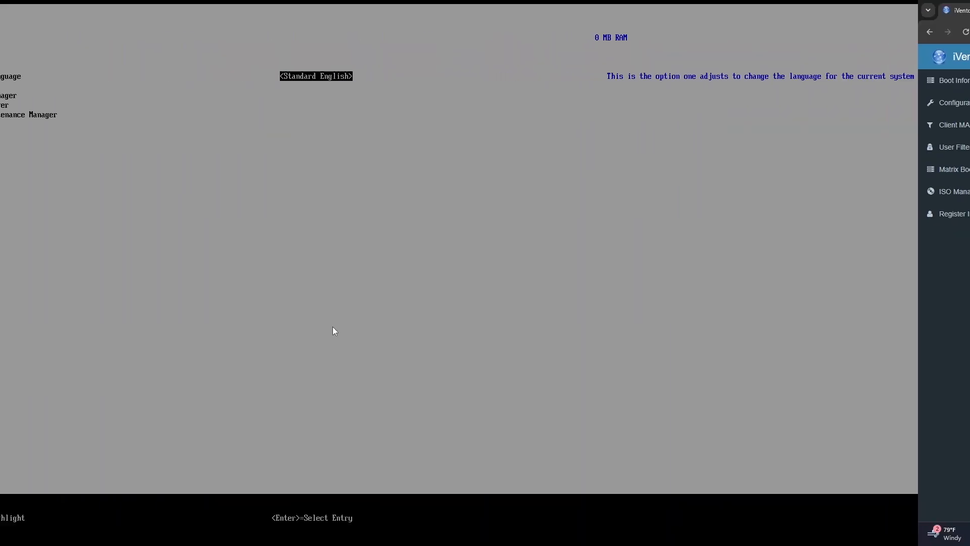
Step: Network boot the client through its Boot Manager and open the Linux folder in the ISO Boot Menu
key("Down")
key("Down")
key("Return")
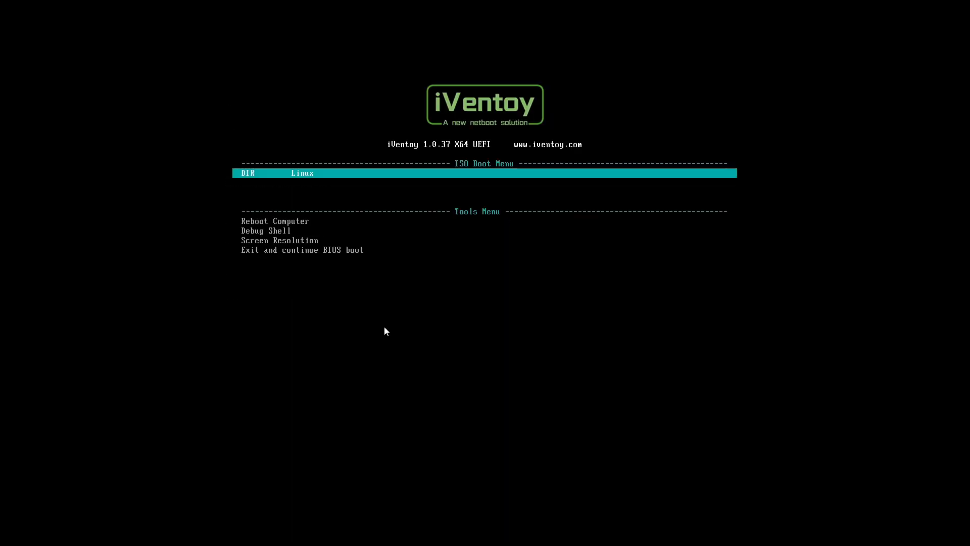
key("Return")
key("Return")
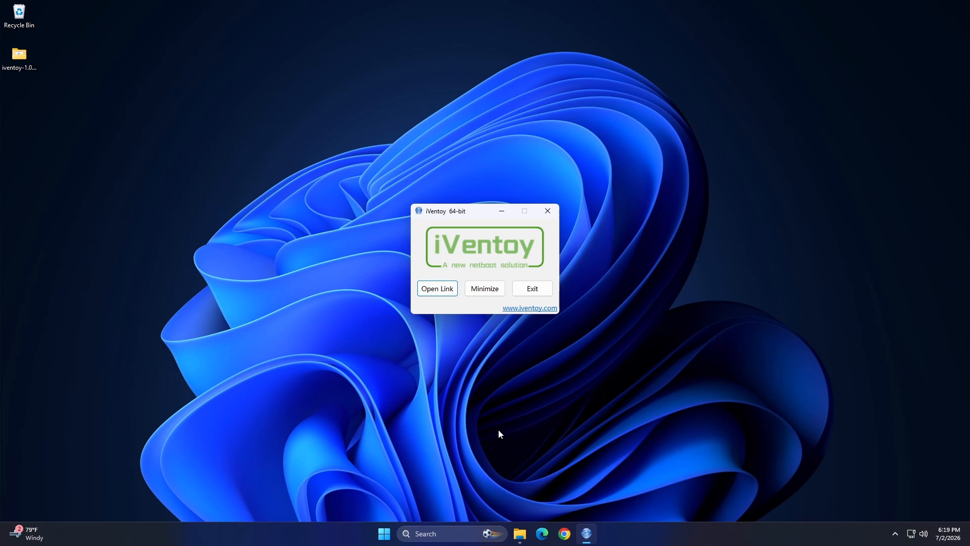
Step: Exit the iVentoy 64-bit program and confirm closing it
left_click(533, 289)
left_click(474, 302)
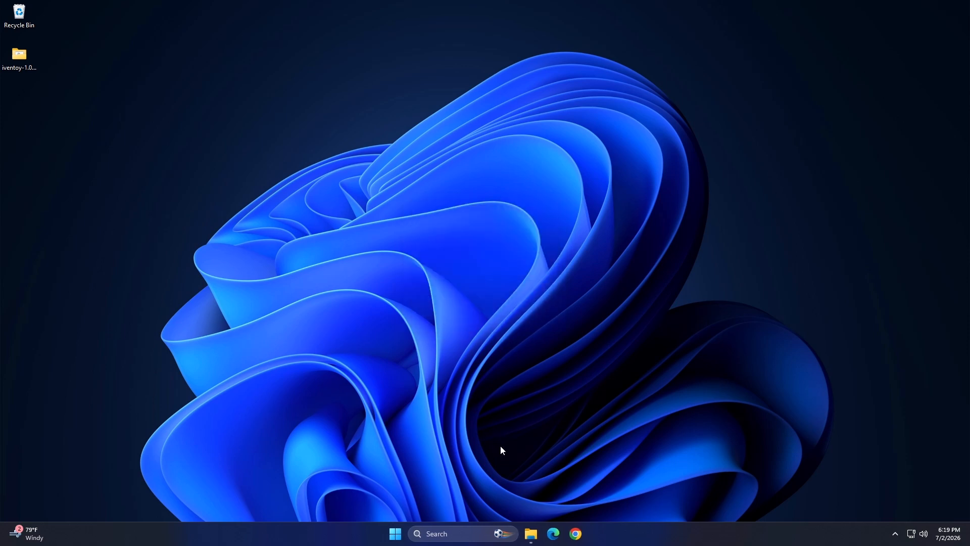